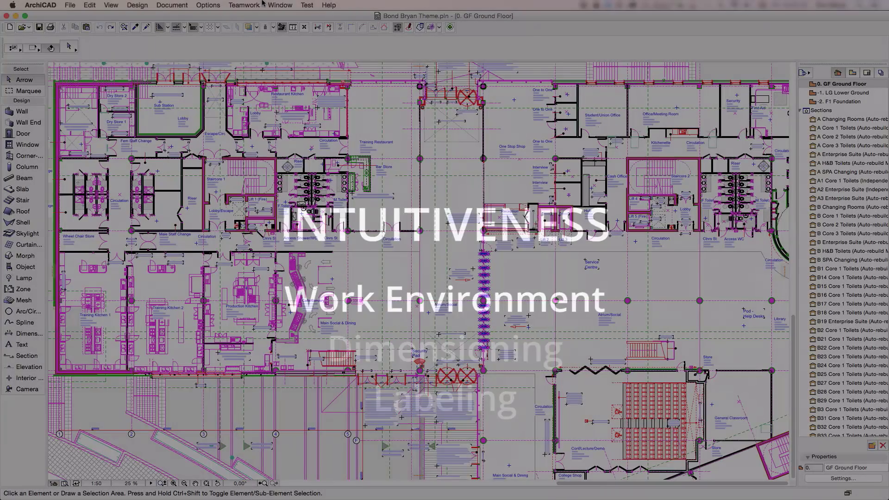
Show the tab bar listing GF Ground Floor, SECTION A-A428, 3D / All and West Elevation.
left_click(282, 6)
left_click(353, 72)
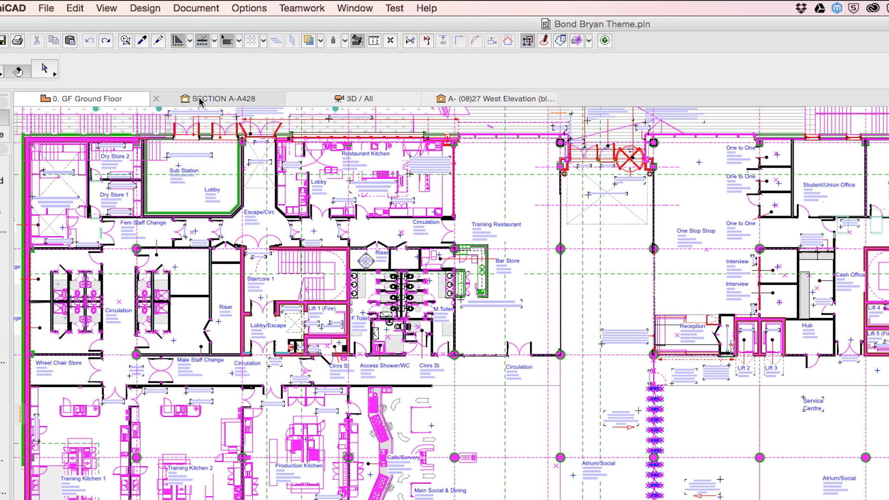
Browse the SECTION A-A428, 3D / All and West Elevation tabs, then open Slab Penetrations Key in a new tab.
left_click(200, 101)
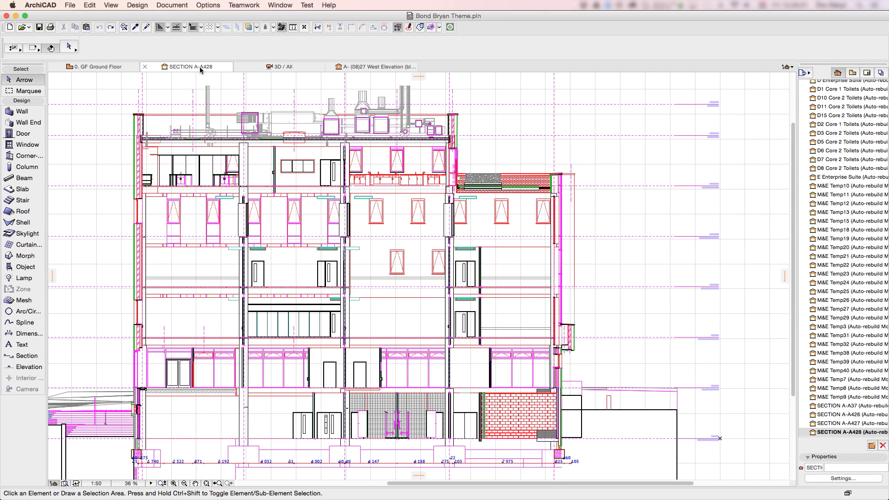
left_click(282, 68)
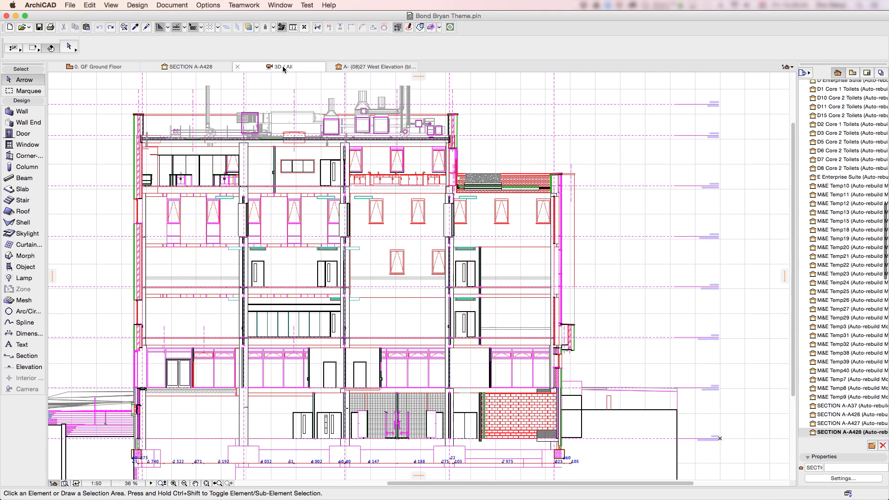
left_click(388, 68)
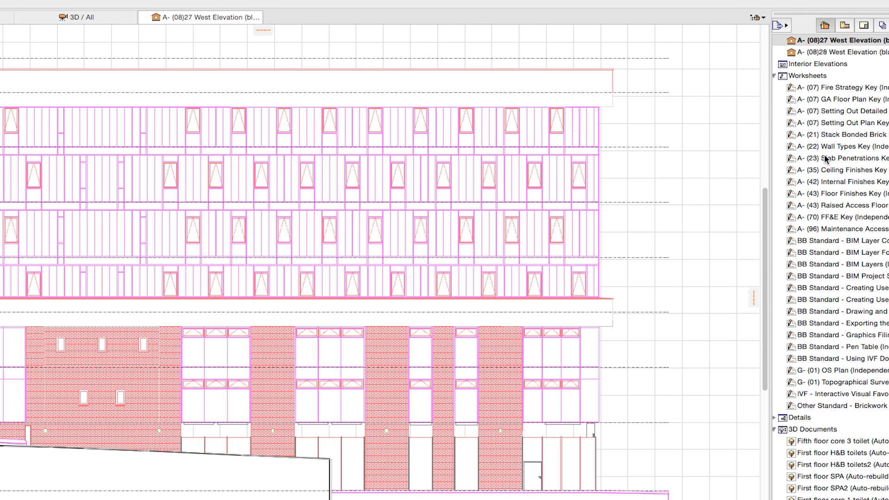
right_click(839, 172)
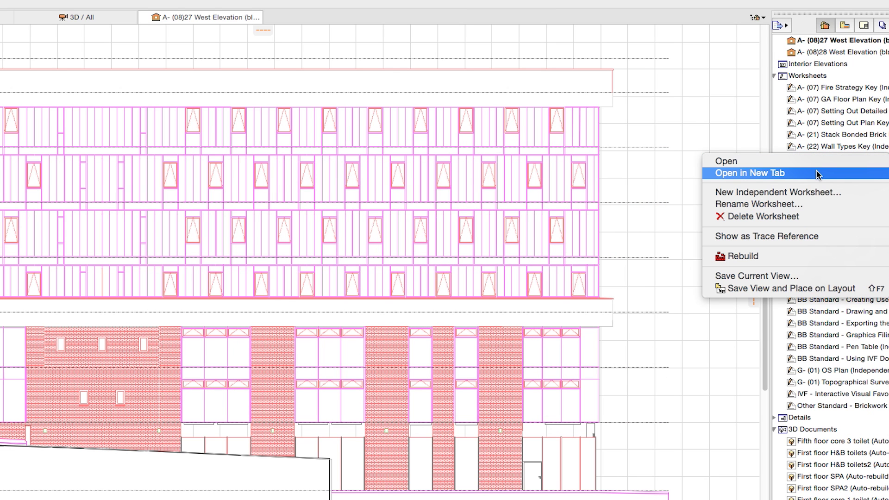
left_click(815, 173)
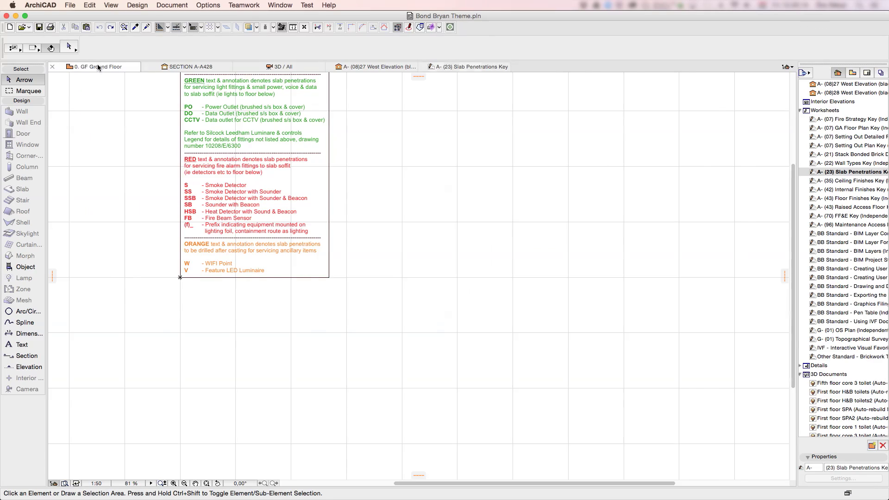
Switch the GF Ground Floor plan tab to the 01 First Floor story.
left_click(98, 68)
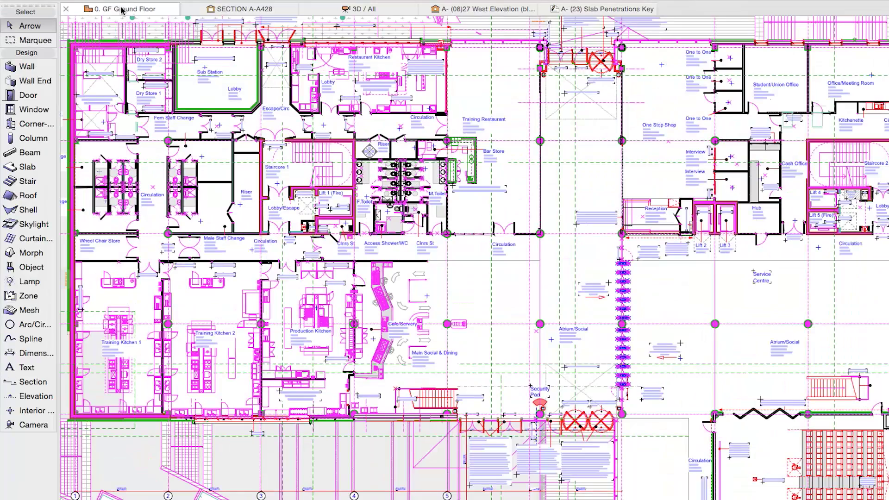
left_click(133, 12)
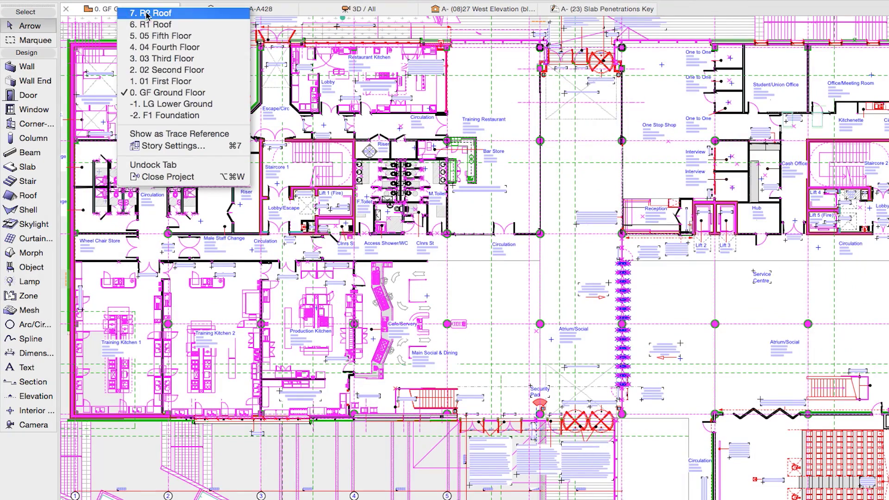
left_click(177, 82)
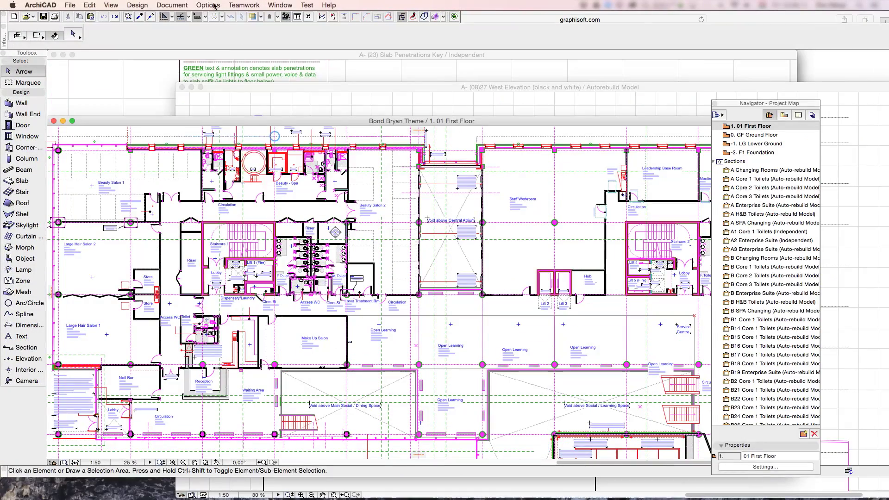
Switch the work environment to Application Frame and enter full screen.
left_click(213, 5)
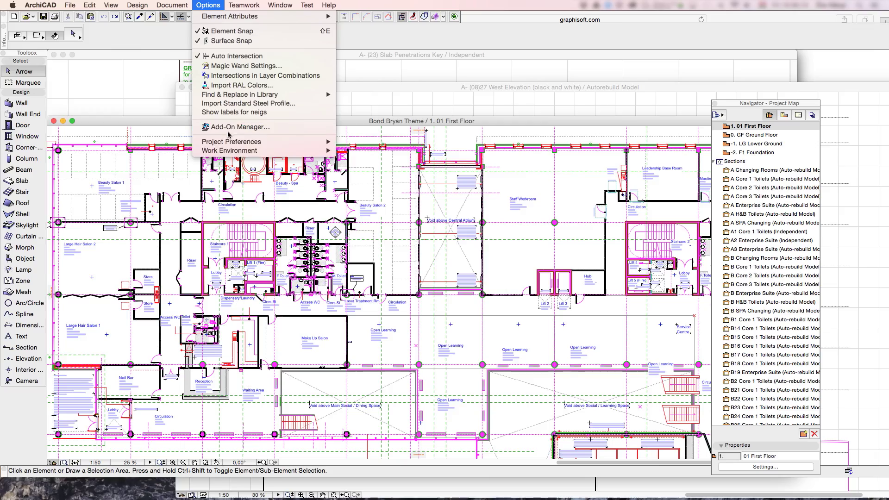
mouse_move(232, 152)
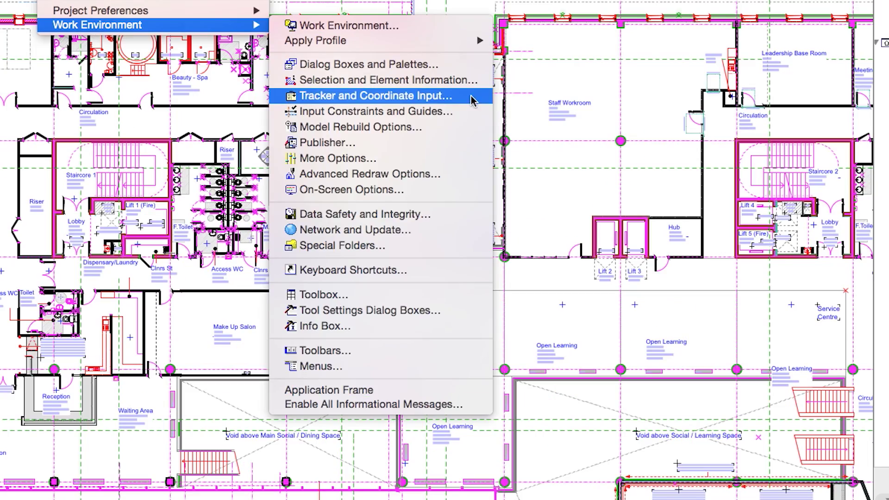
left_click(444, 391)
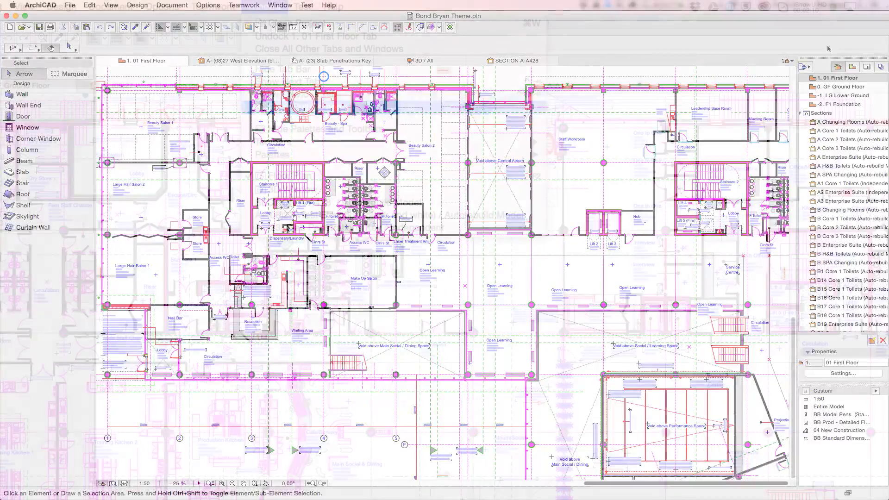
left_click(280, 5)
left_click(320, 80)
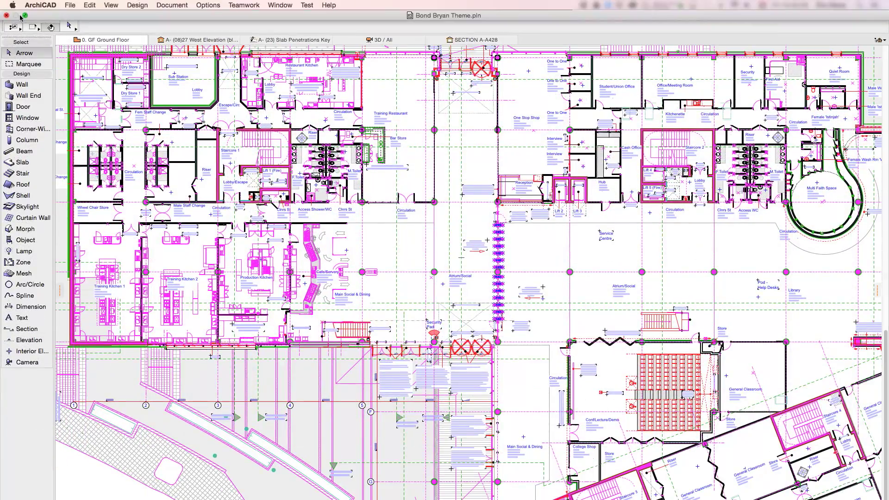
Exit full screen and check where the project file is stored.
left_click(25, 16)
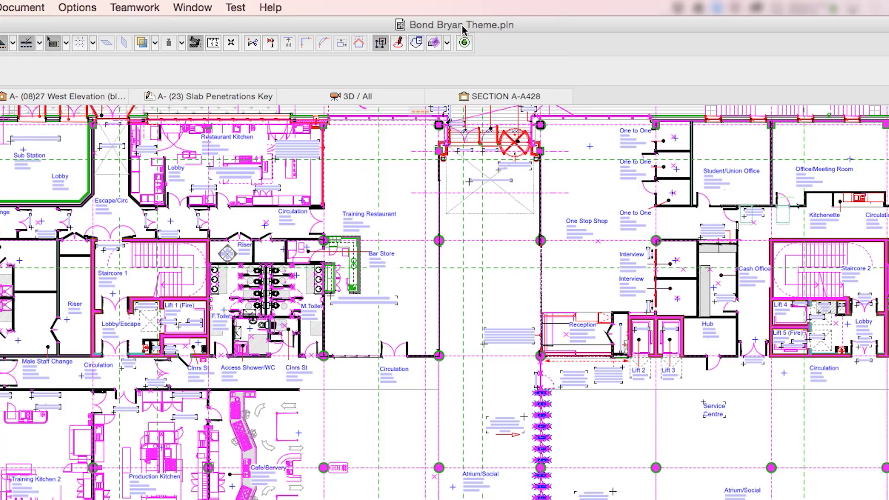
left_click(449, 16, "super")
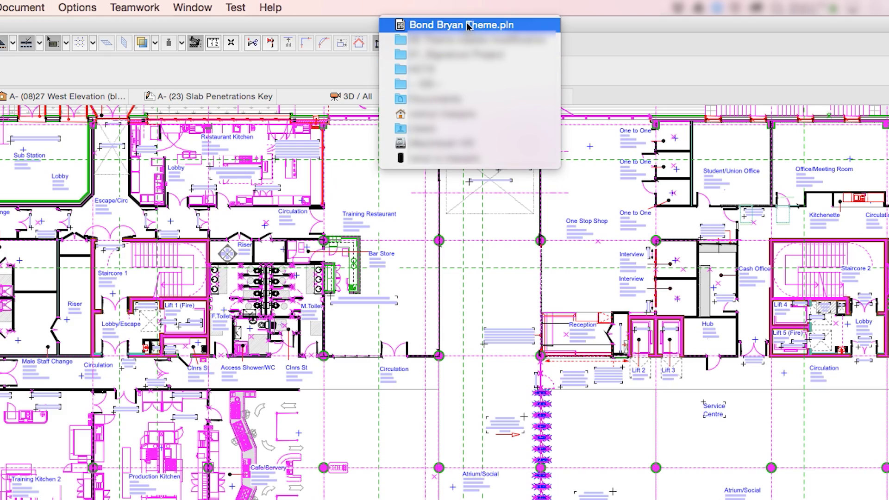
left_click(469, 26)
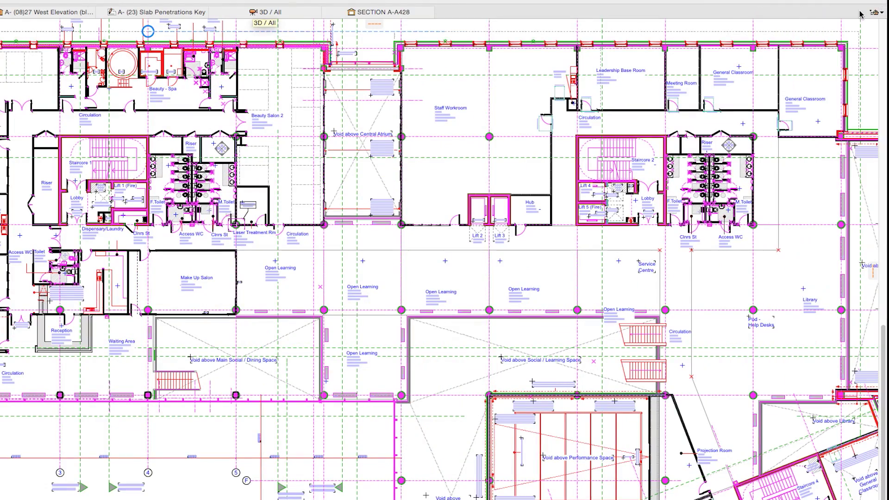
Open a different story from the tab bar's Navigator popup.
left_click(861, 63)
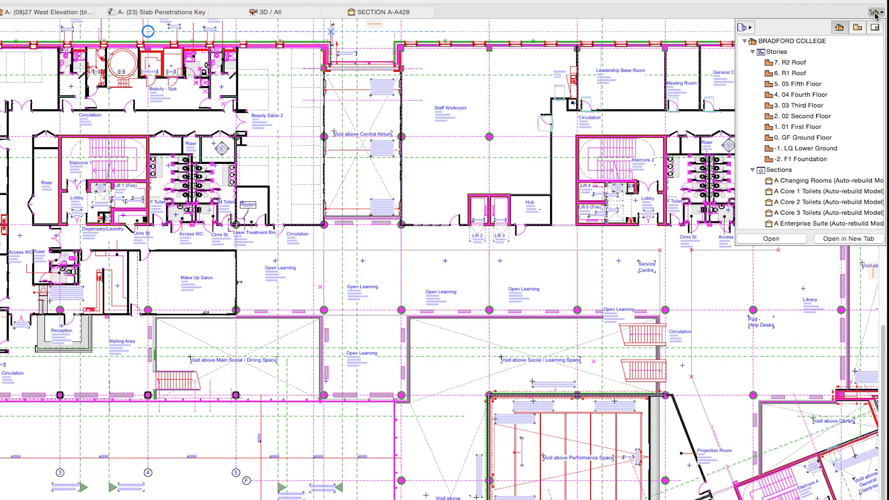
scroll(796, 82, "down", 10)
scroll(796, 81, "up", 10)
left_click(882, 14)
double_click(796, 140)
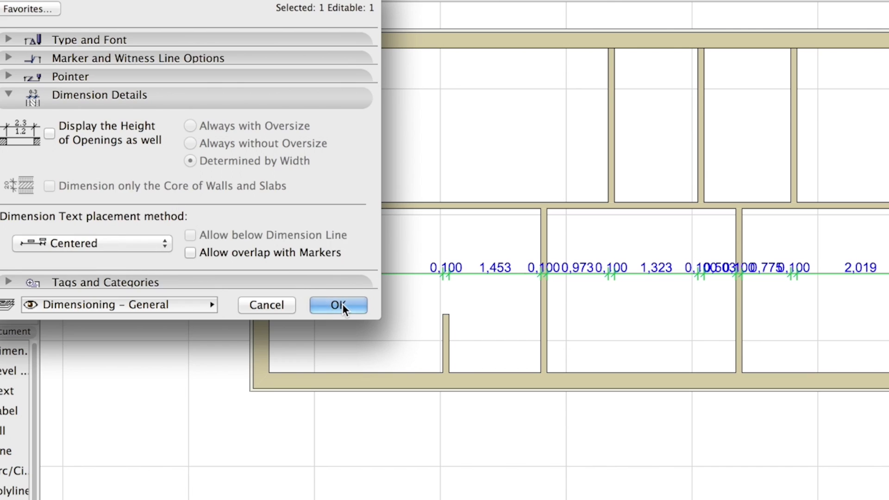
Apply Centered dimension text placement, then let dimension texts overlap the markers.
left_click(342, 304)
key("super+t")
left_click(191, 252)
left_click(337, 304)
key("super+t")
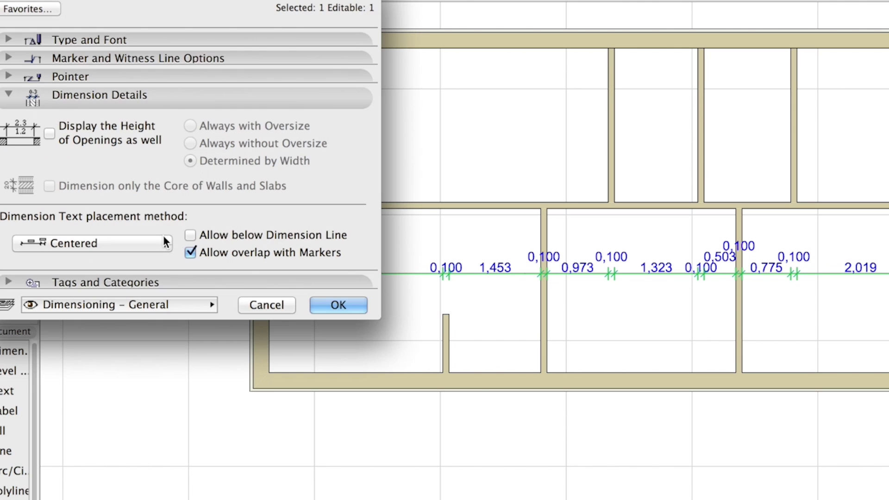
left_click(338, 305)
Switch dimension text placement to Flexible, allowing text below the line.
key("super+t")
left_click(111, 243)
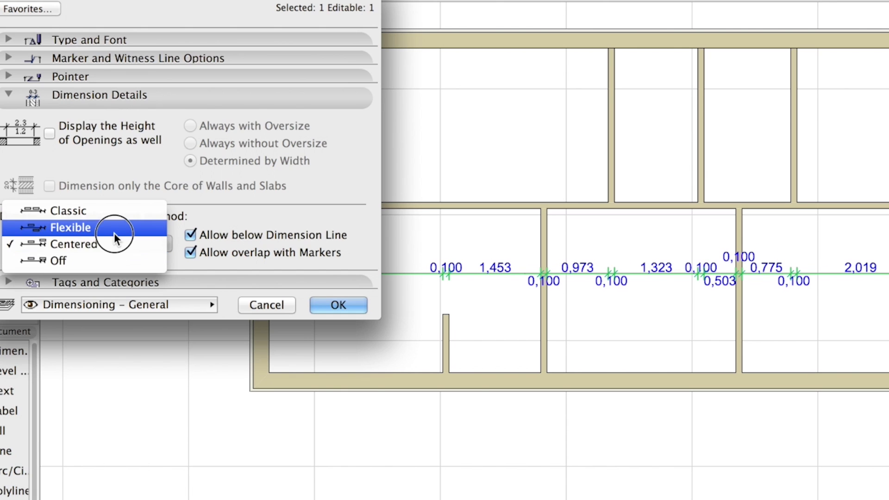
left_click(114, 232)
left_click(190, 235)
left_click(338, 305)
Let neighbouring dimension texts shift aside, and start dragging the three 0,100 texts.
key("super+t")
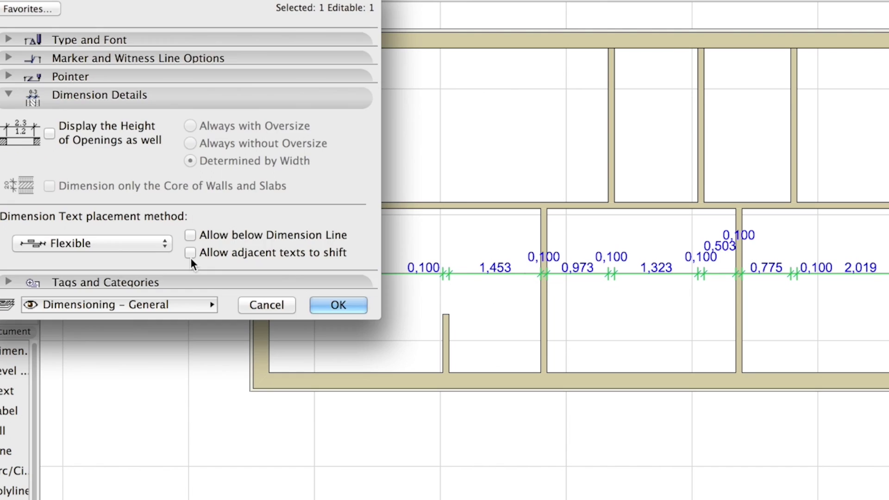
left_click(190, 252)
left_click(338, 305)
key("super+t")
left_click(190, 235)
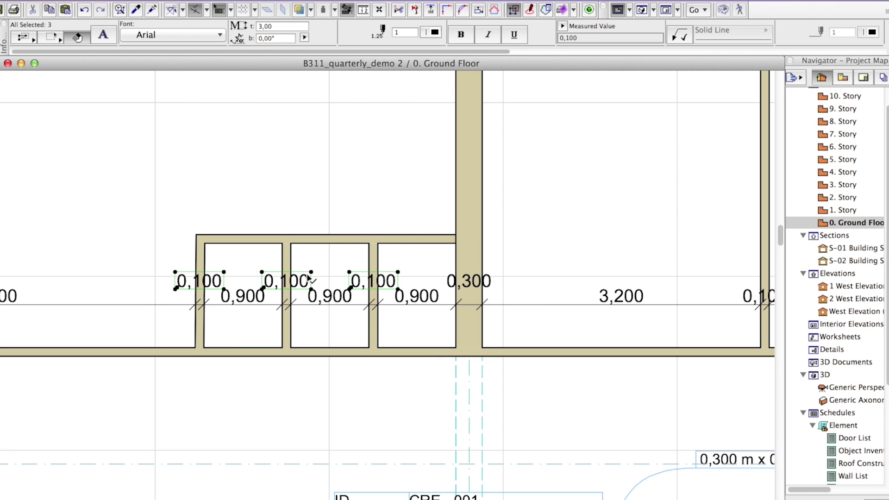
left_click(309, 278)
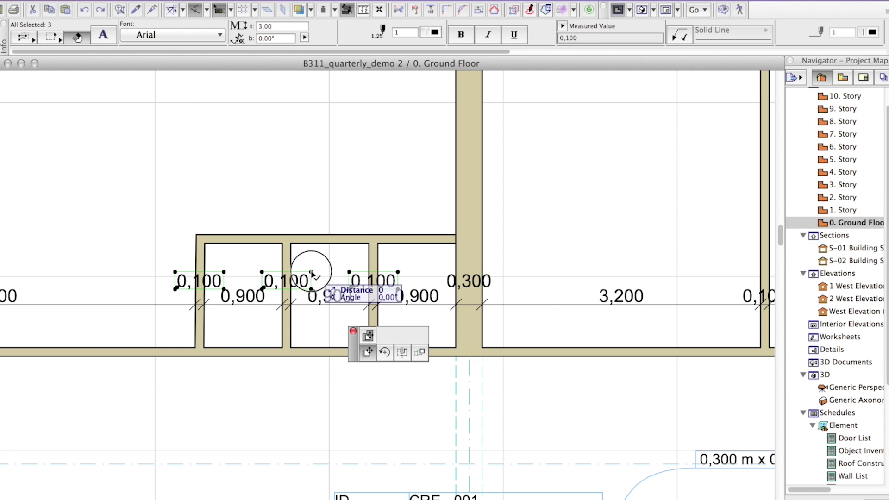
Lift the three 0,100 dimension texts above the rooms and align their tops.
left_click(240, 178)
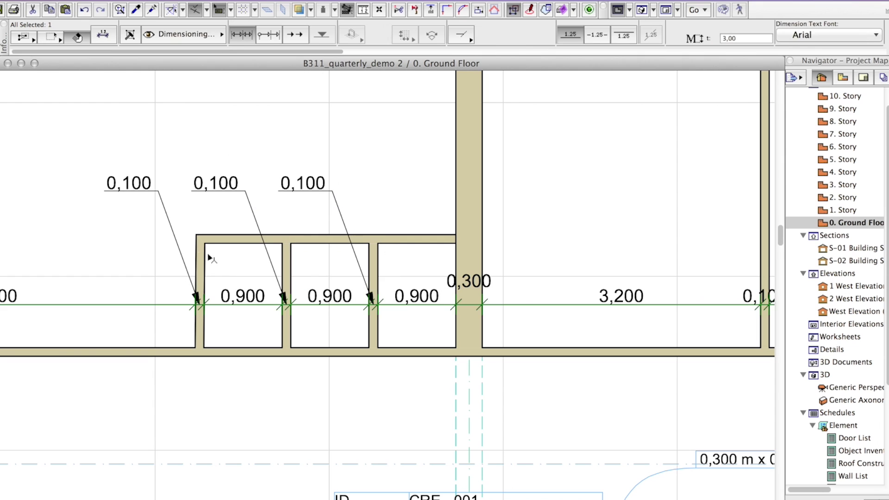
left_click(199, 278)
left_click_drag(199, 270, 139, 268)
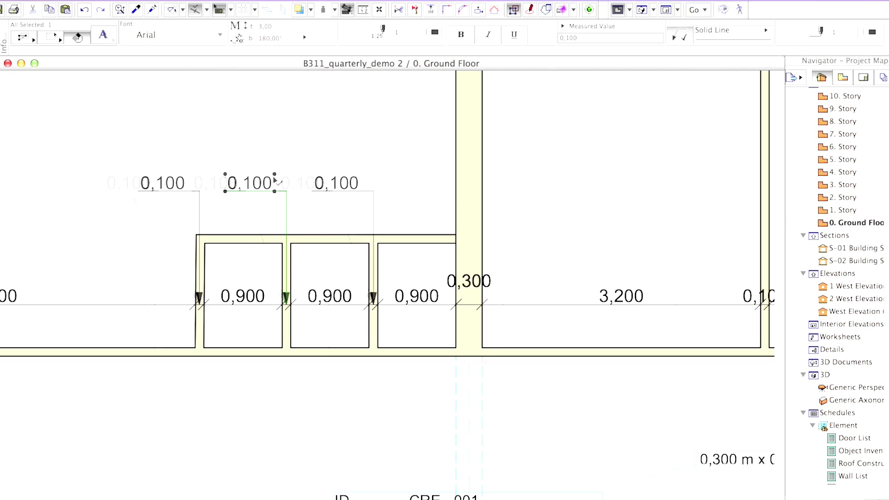
left_click(273, 124)
left_click(60, 3)
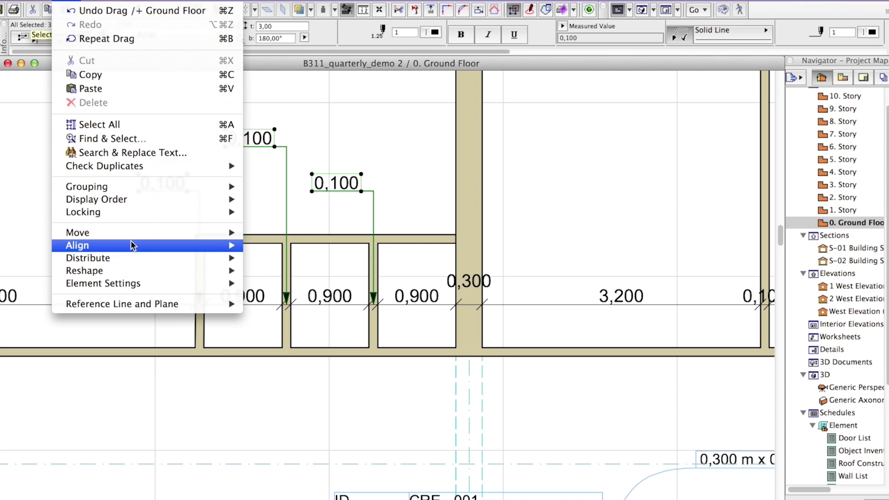
mouse_move(131, 244)
left_click(274, 287)
Change the first 0,900 dimension's text to 'Minimum <MeasuredValue>'.
scroll(377, 149, "left", 3)
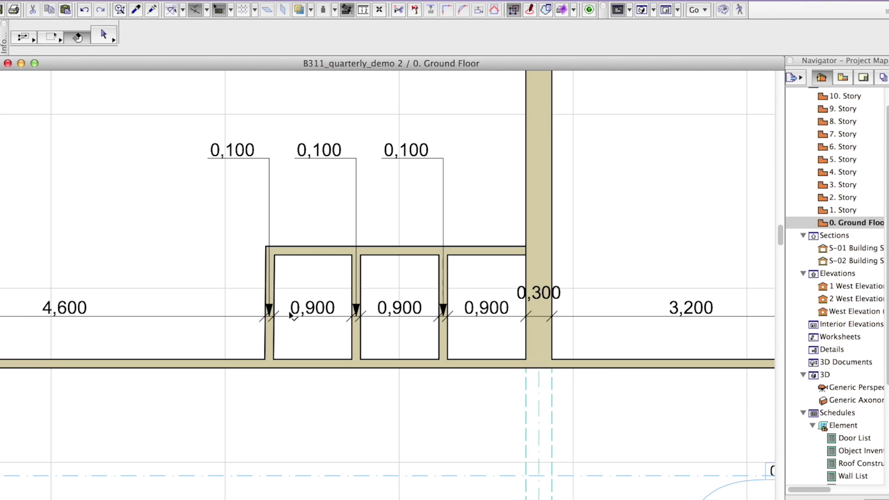
double_click(313, 308)
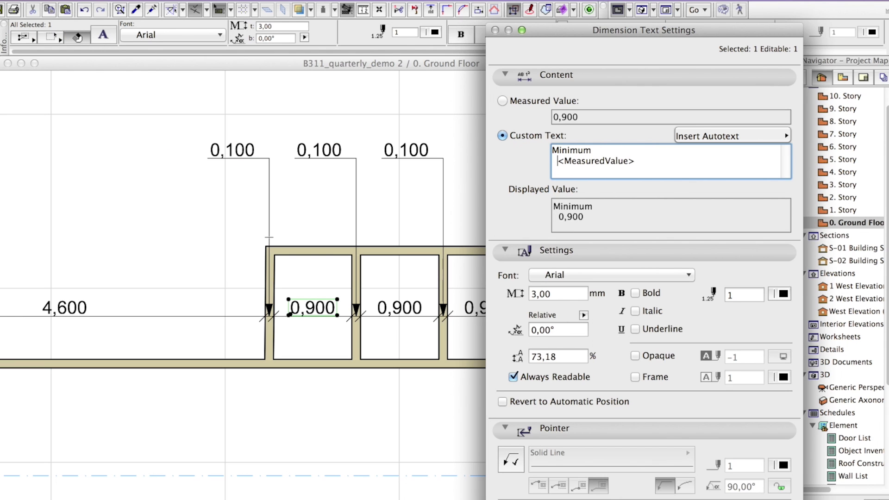
key("Return")
scroll(280, 283, "up", 3)
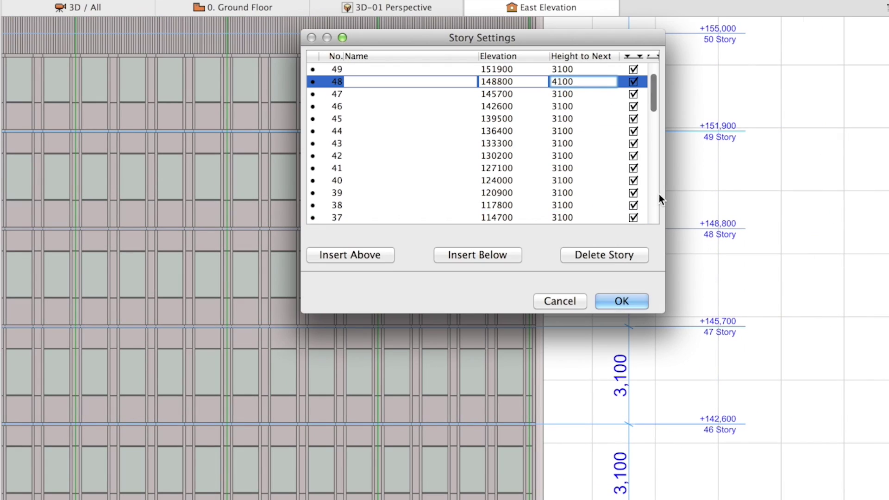
Move the right-hand 4,800 grid dimensions higher and switch them to circle markers.
left_click(621, 302)
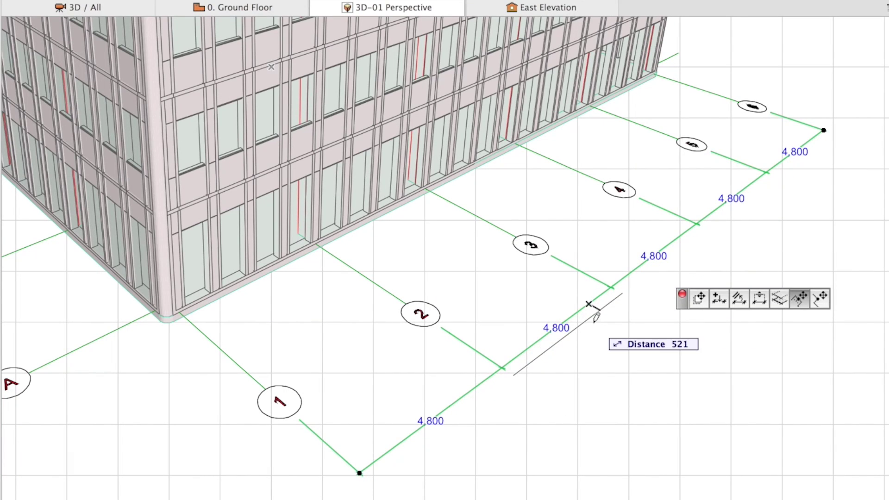
left_click(589, 328)
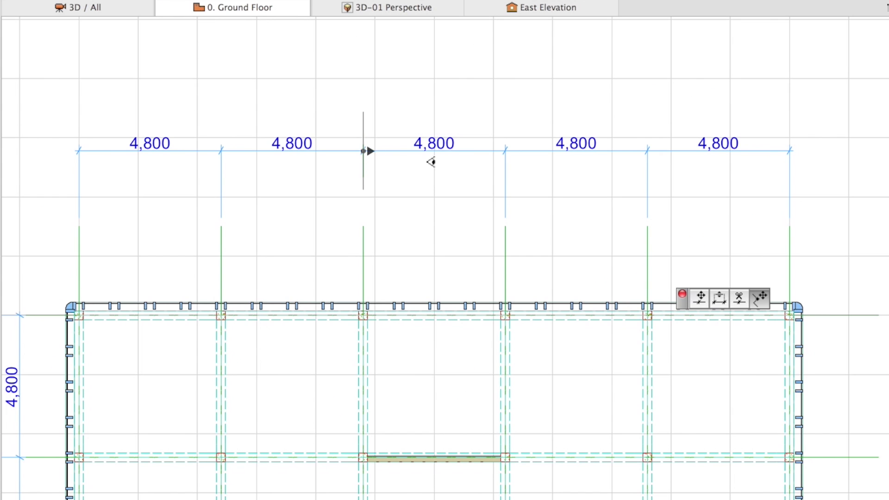
left_click(447, 109)
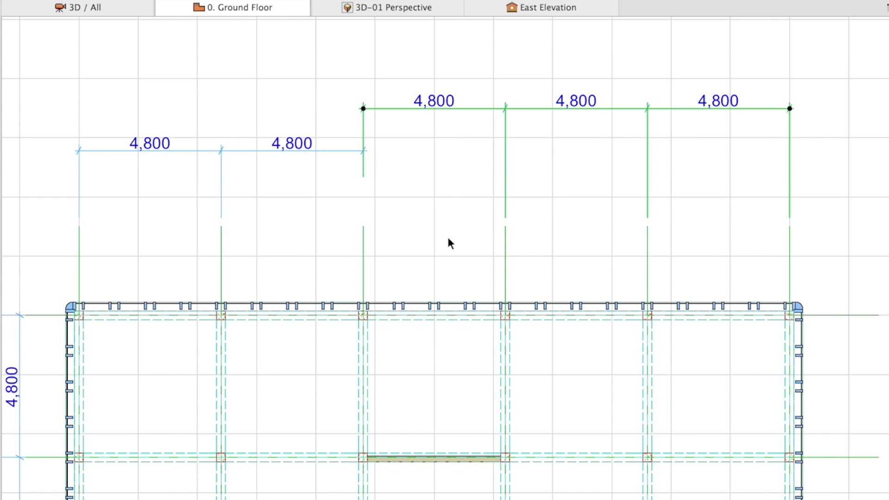
key("super+t")
left_click(506, 487)
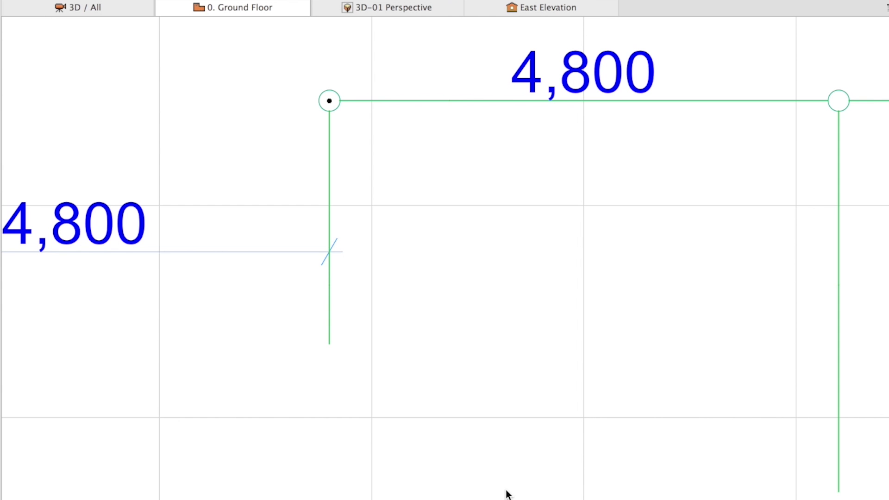
scroll(338, 129, "down", 3)
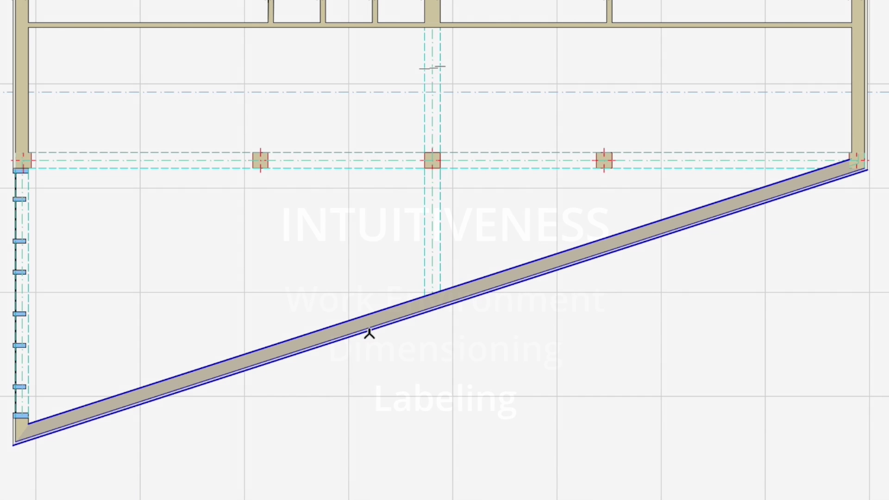
Place three SW - 001 data labels with curved leaders on the sloped wall.
left_click(367, 328)
left_click(409, 361)
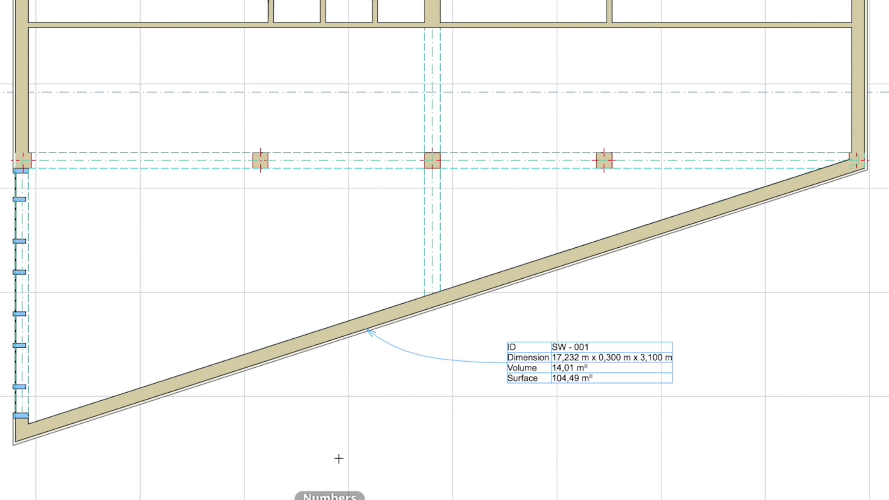
left_click(227, 375)
left_click(436, 416)
left_click(571, 263)
left_click(737, 296)
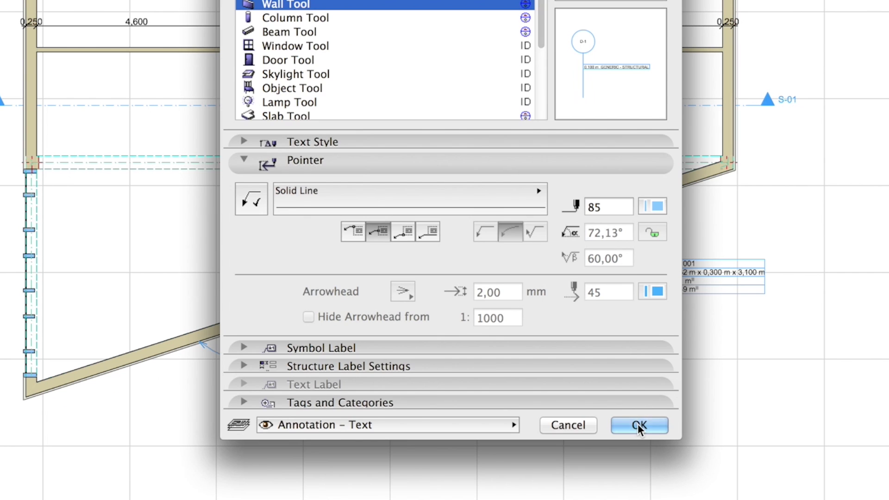
left_click(639, 425)
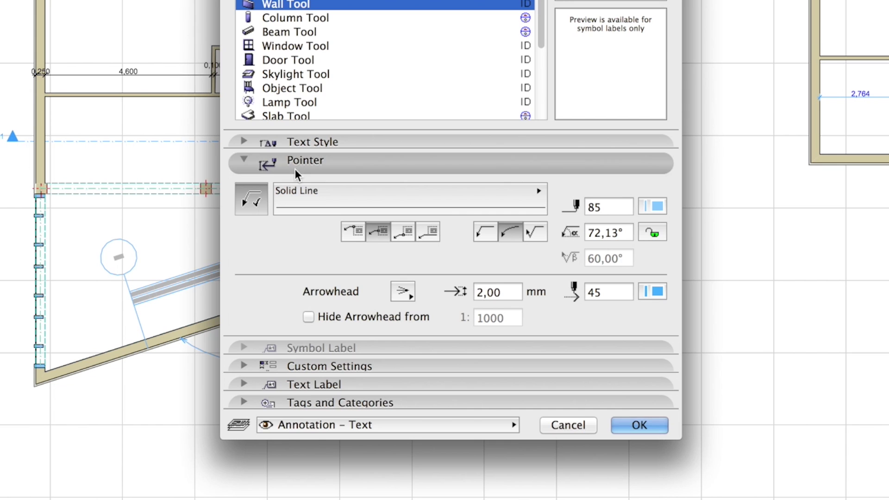
left_click(638, 425)
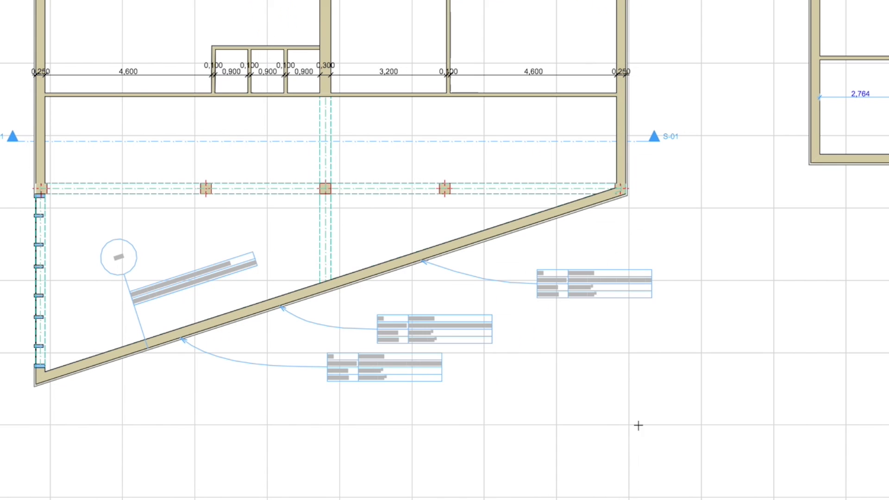
Add two small SW - 001 ID labels and a CRE - 001 label on the column.
left_click(95, 368)
left_click(157, 413)
left_click(161, 346)
left_click(284, 396)
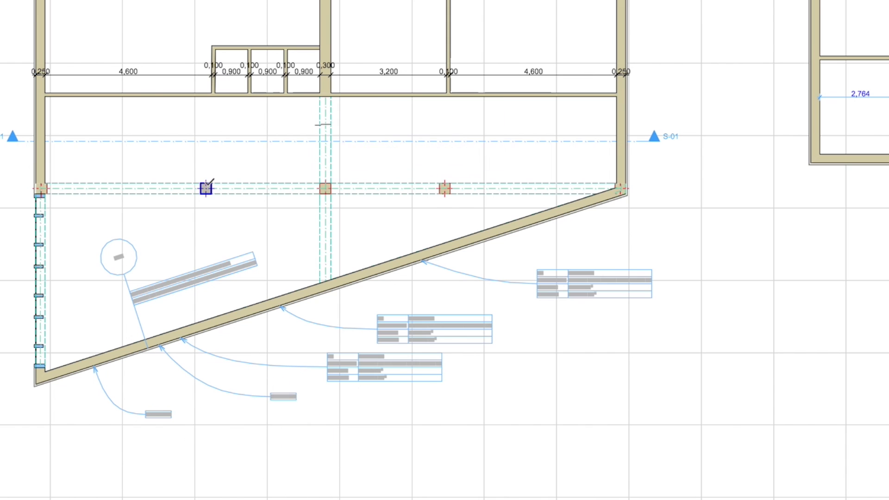
left_click(206, 187)
left_click(284, 230)
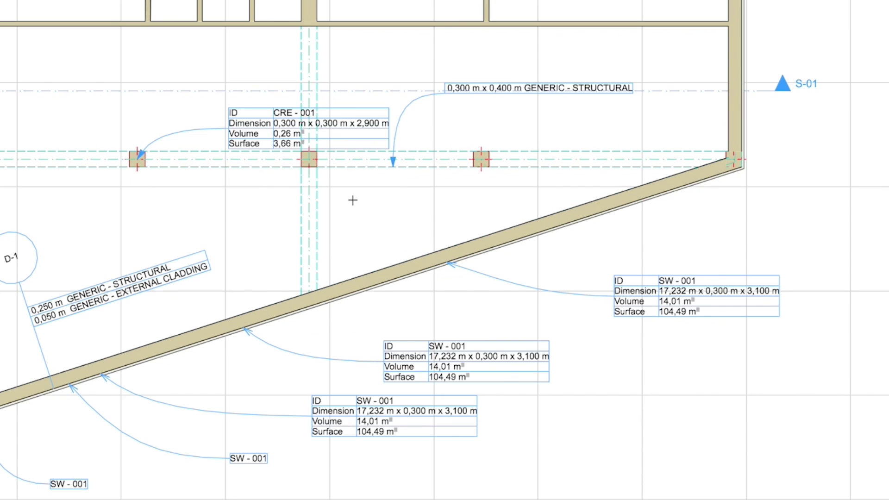
Reshape the sloped wall at its end corner, then reposition and right-align its labels.
left_click(751, 119)
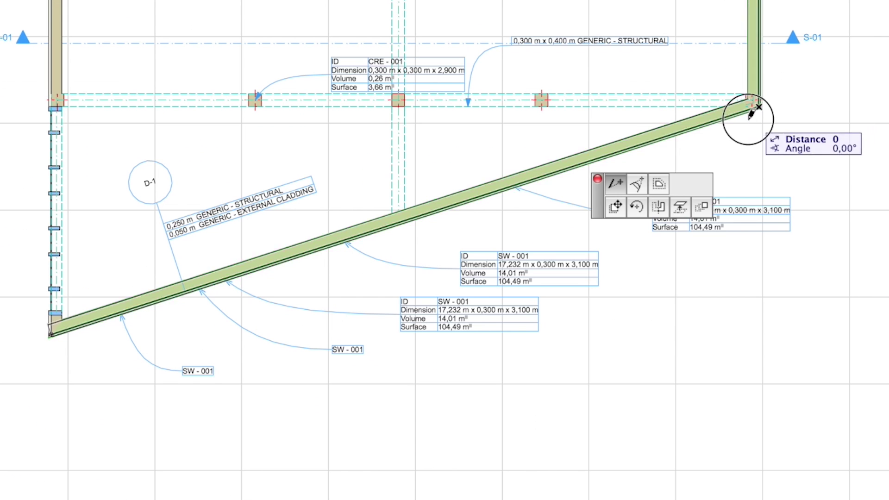
left_click(689, 254)
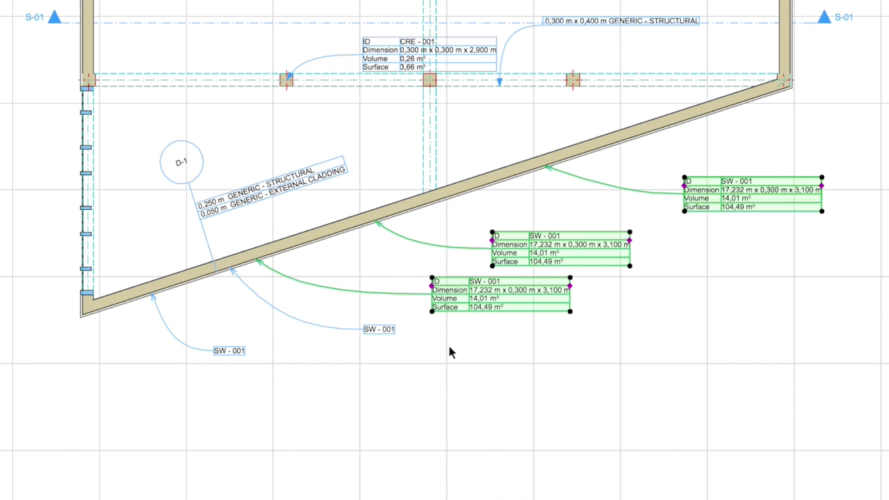
left_click(244, 355)
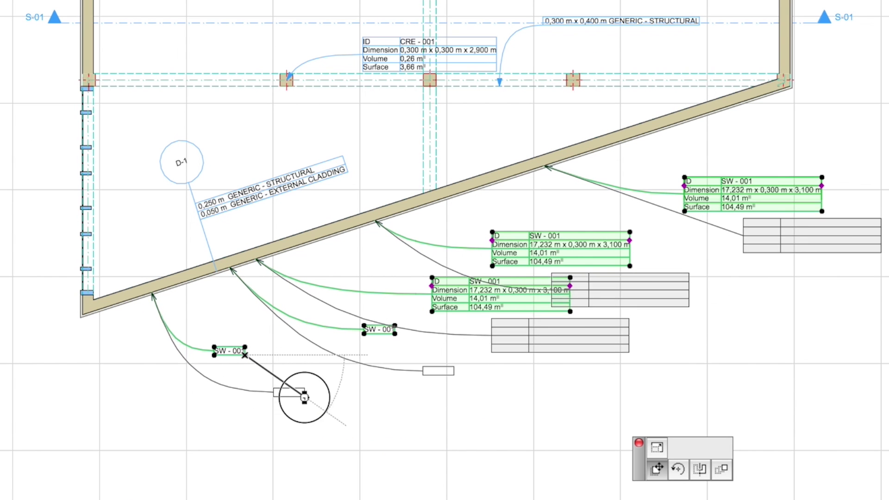
left_click(303, 395)
mouse_move(118, 134)
left_click(347, 167)
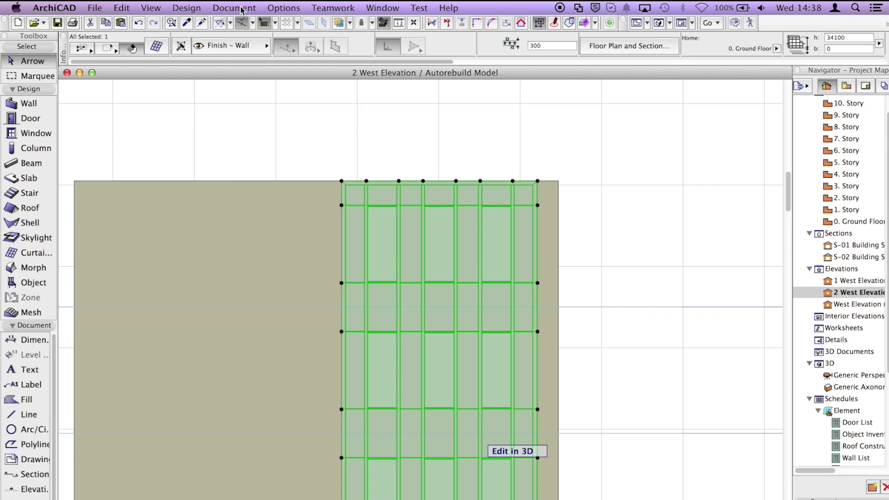
left_click(234, 7)
Run Label Curtain Wall Members so each panel shows Type A or Type B.
mouse_move(267, 74)
left_click(434, 183)
left_click(435, 347)
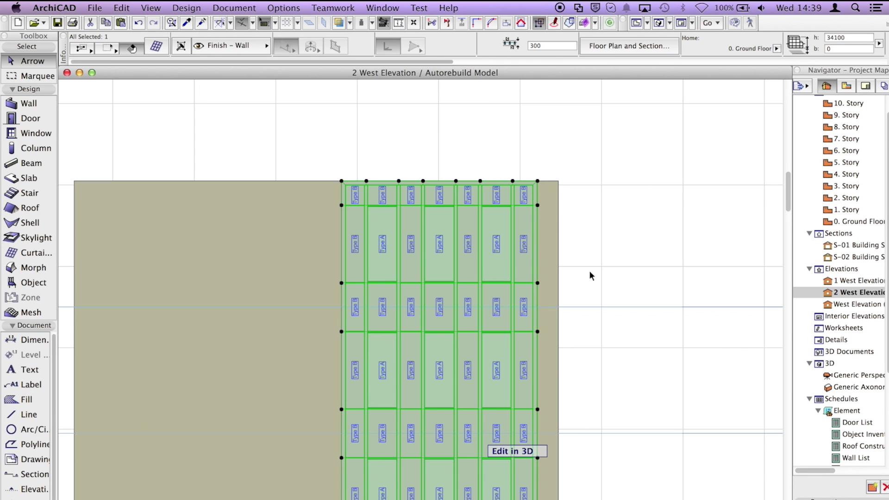
left_click(632, 190)
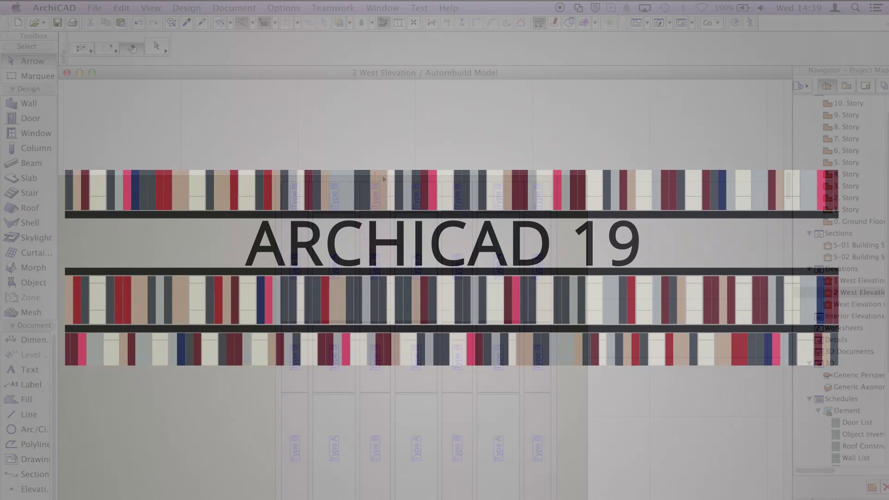